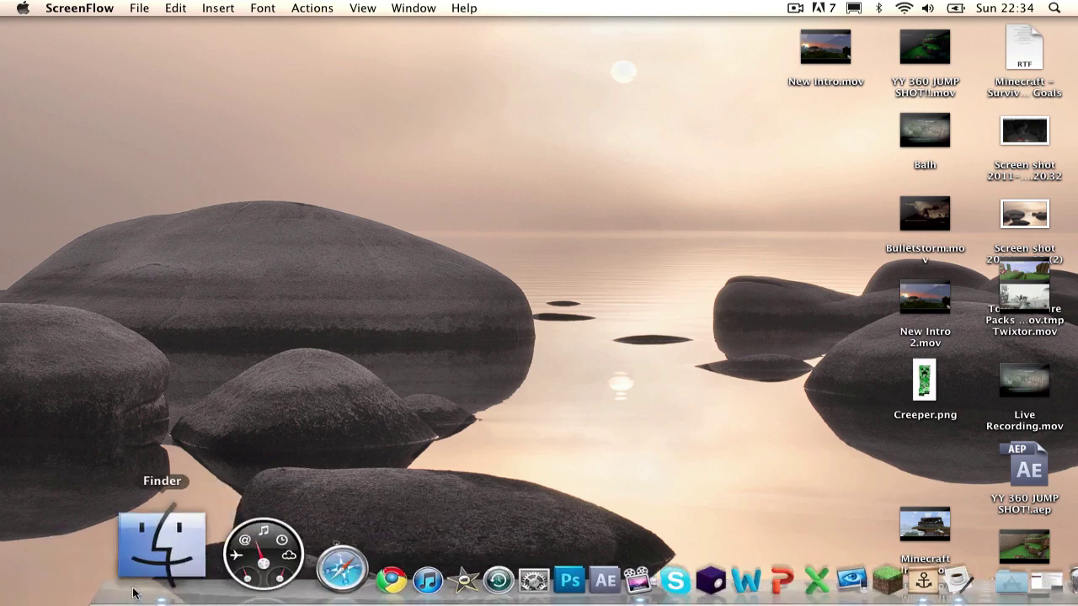
Browse in Finder to Mutinous Gamers > Games > Minecraft > Texture Packs > PainterlyPack and select PainterlyPack.zip.
left_click(157, 549)
left_click(459, 251)
left_click(456, 261)
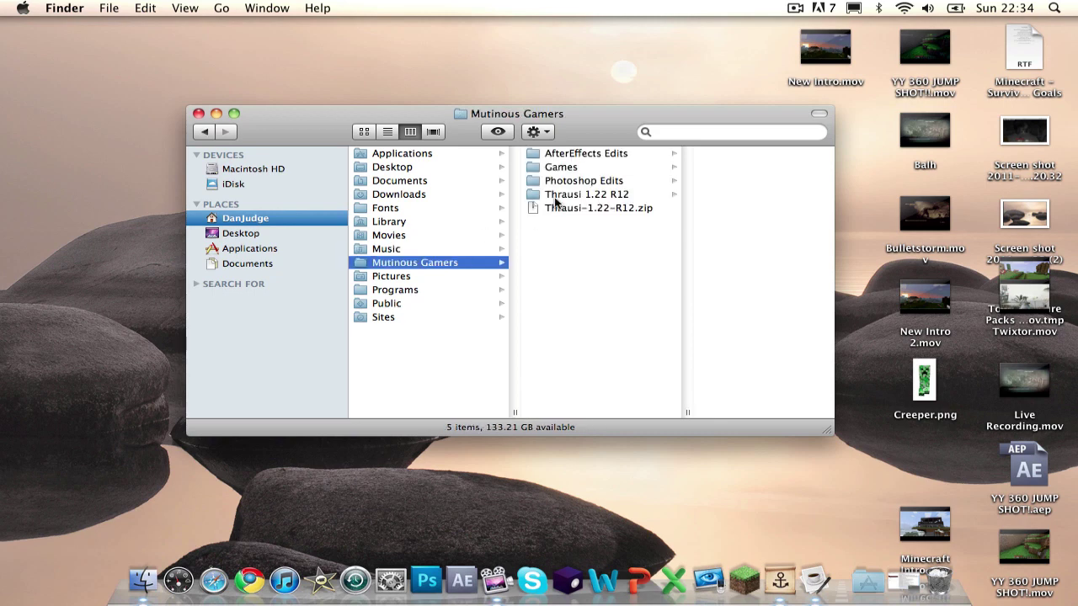
left_click(573, 167)
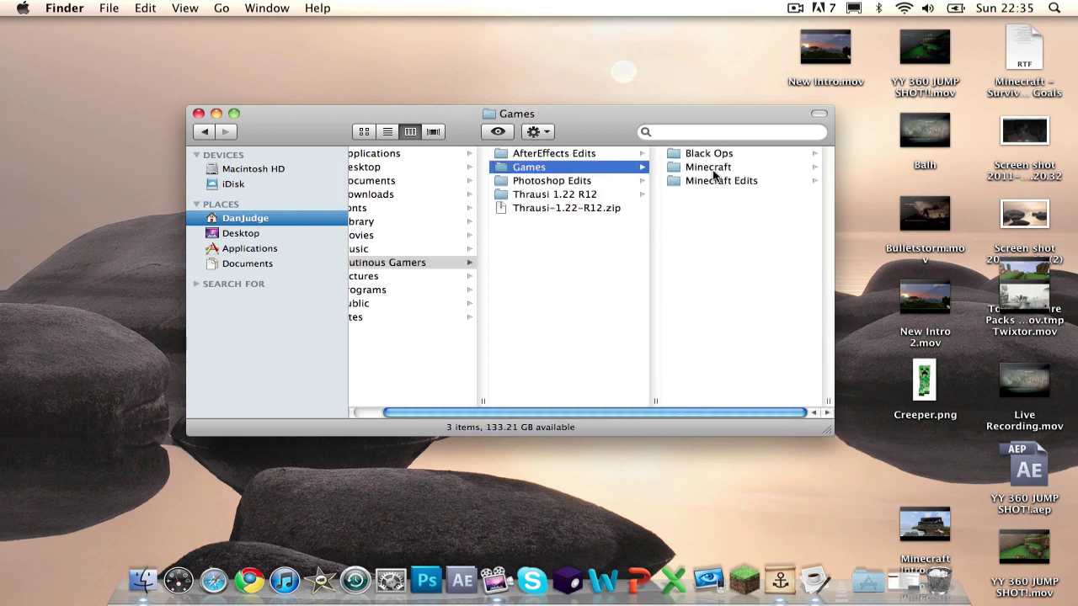
left_click(705, 169)
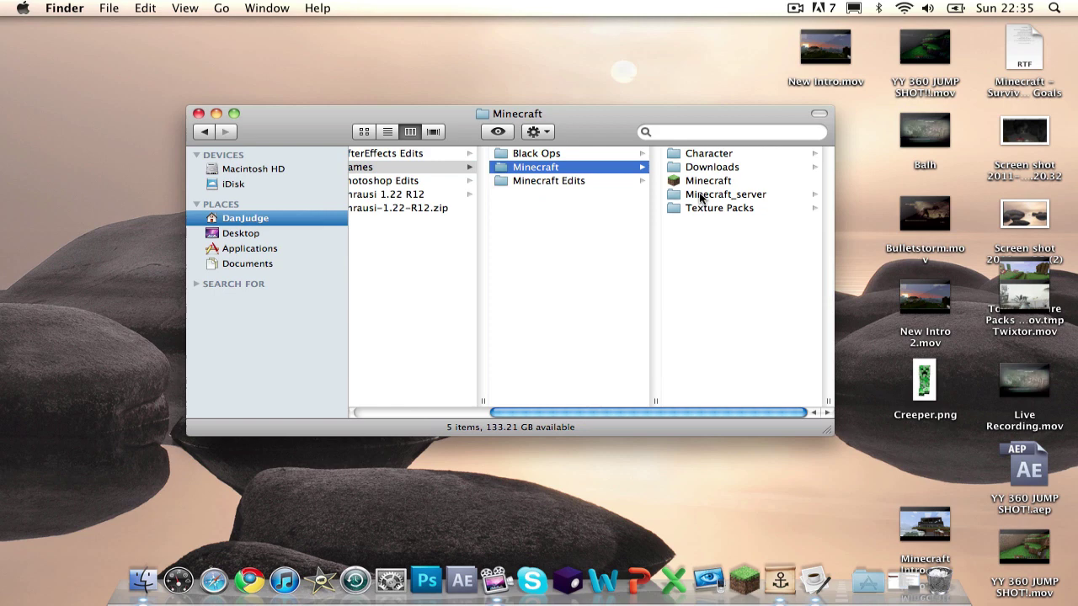
left_click(698, 207)
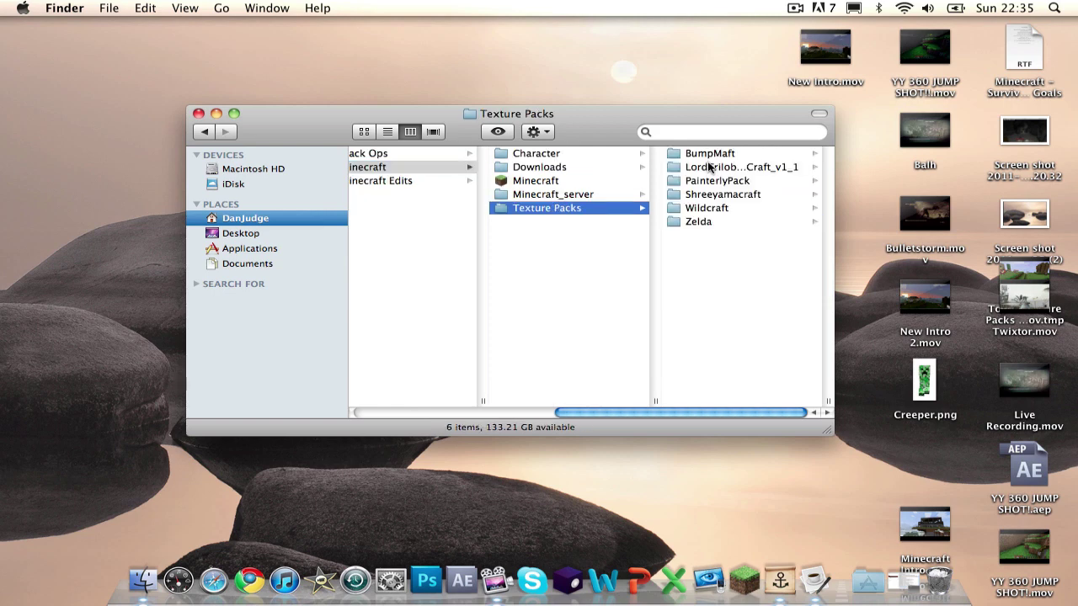
left_click(705, 182)
left_click(707, 157)
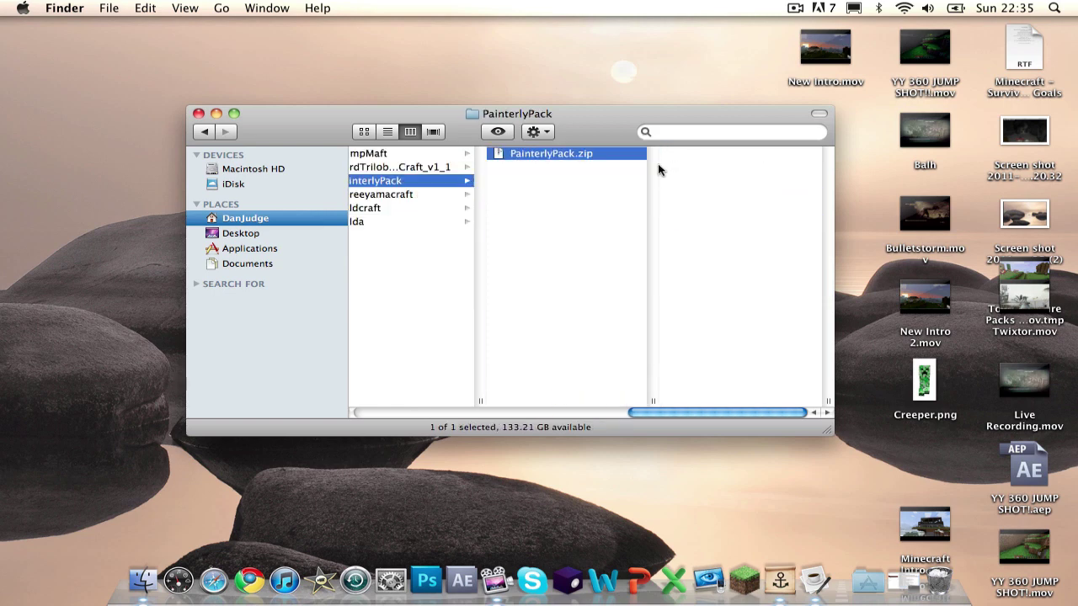
Extract PainterlyPack.zip and move the extracted PainterlyPack folder to the Trash.
double_click(587, 158)
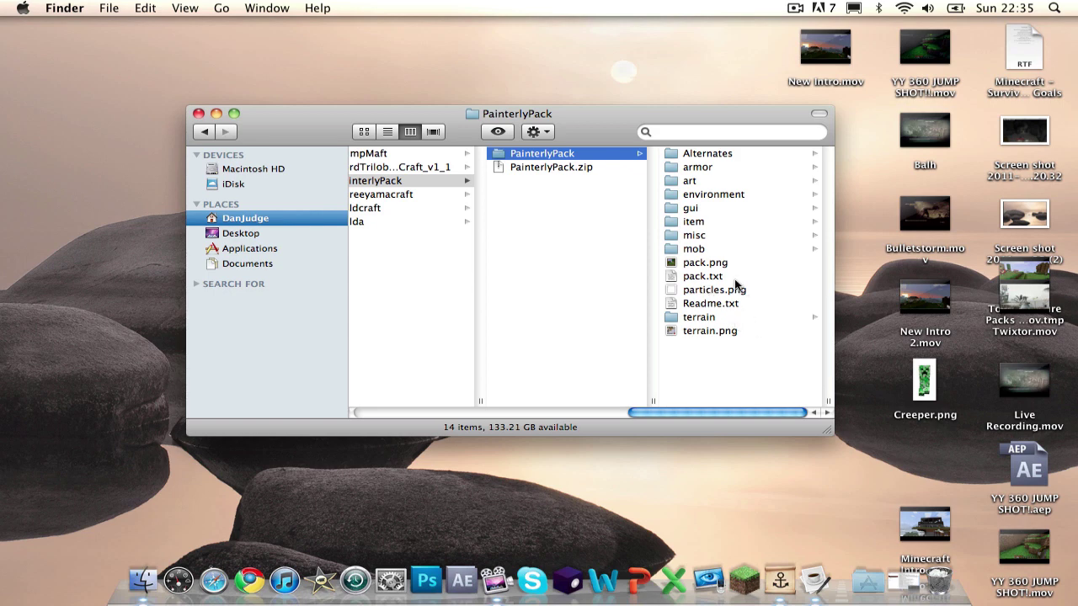
right_click(606, 160)
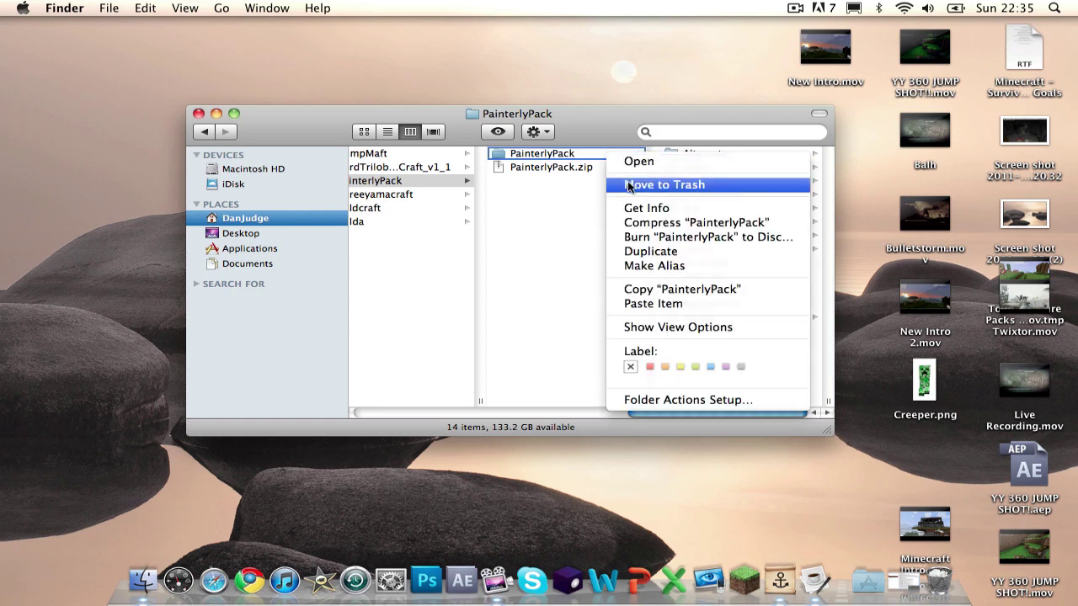
left_click(629, 184)
Copy the PainterlyPack.zip file.
left_click(551, 153)
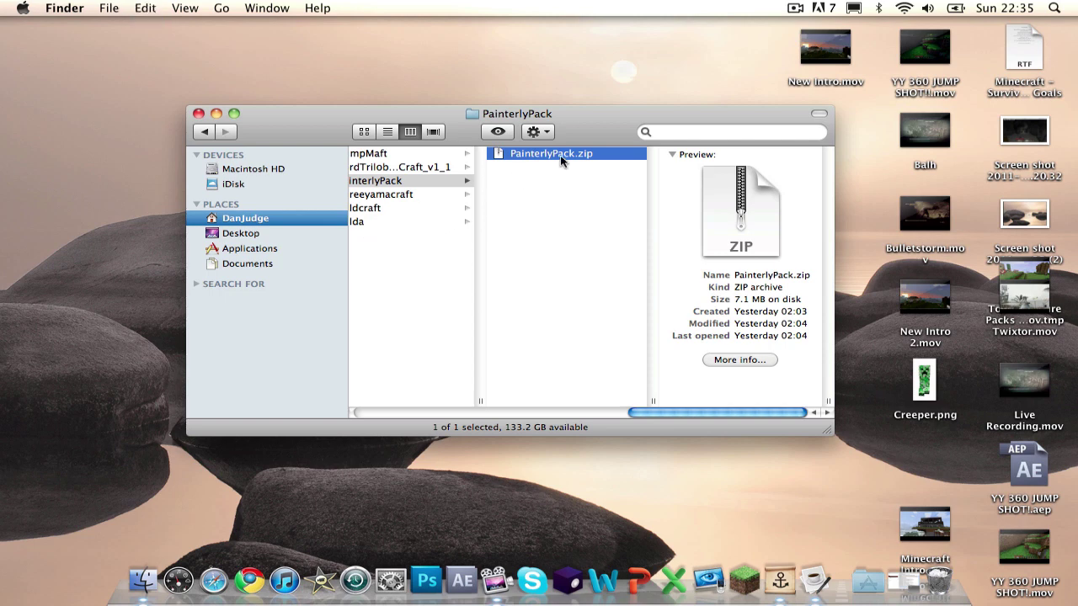
right_click(560, 155)
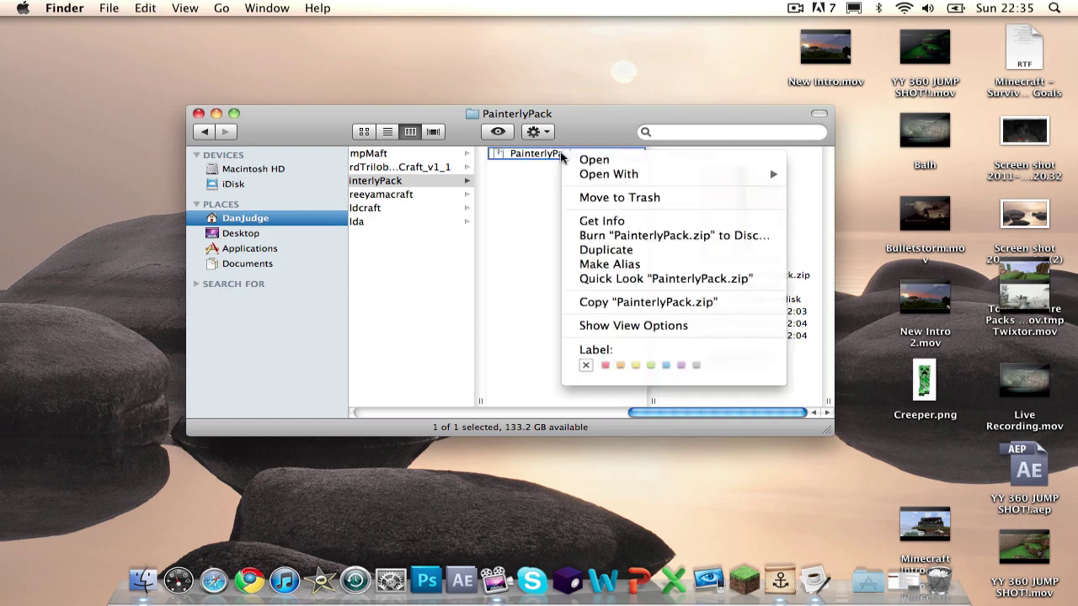
left_click(592, 303)
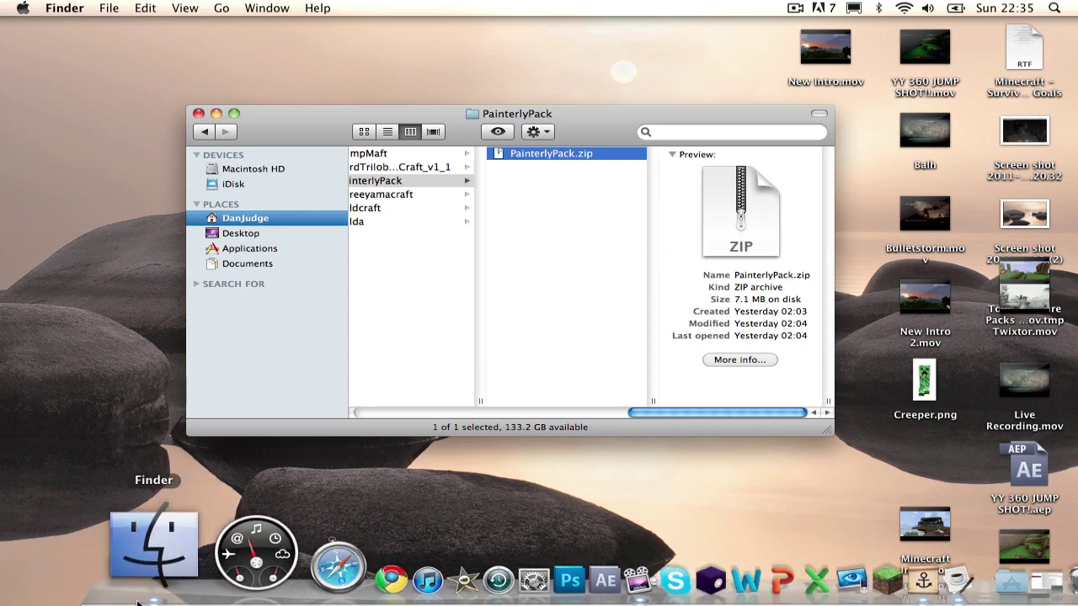
Paste the copied zip into the home folder's Library/Application Support/minecraft/texturepacks using a new Finder window, and close both windows.
right_click(196, 509)
left_click(223, 383)
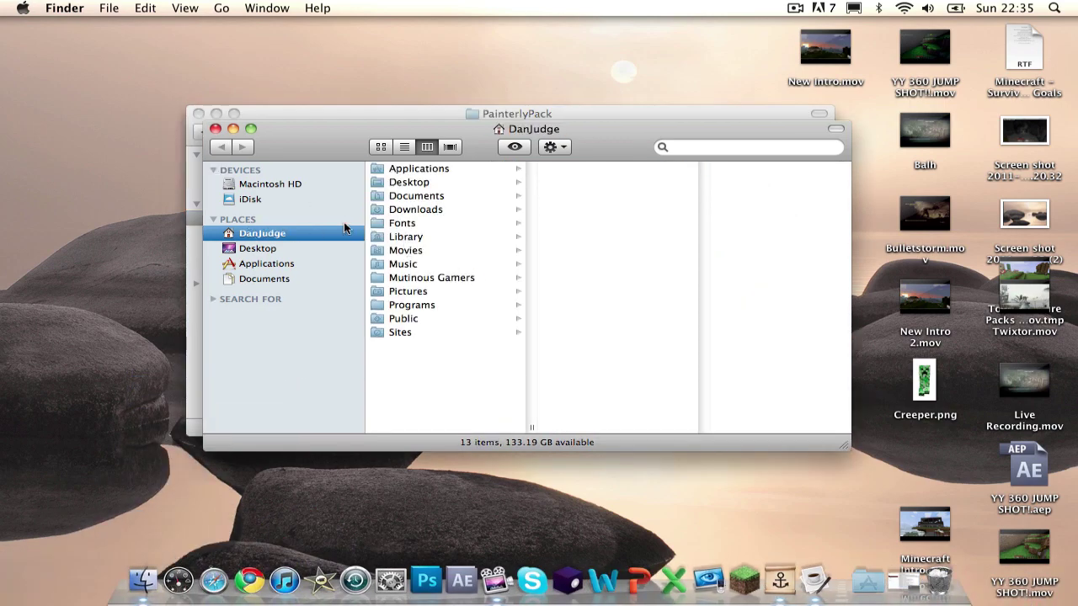
left_click(419, 239)
left_click(590, 182)
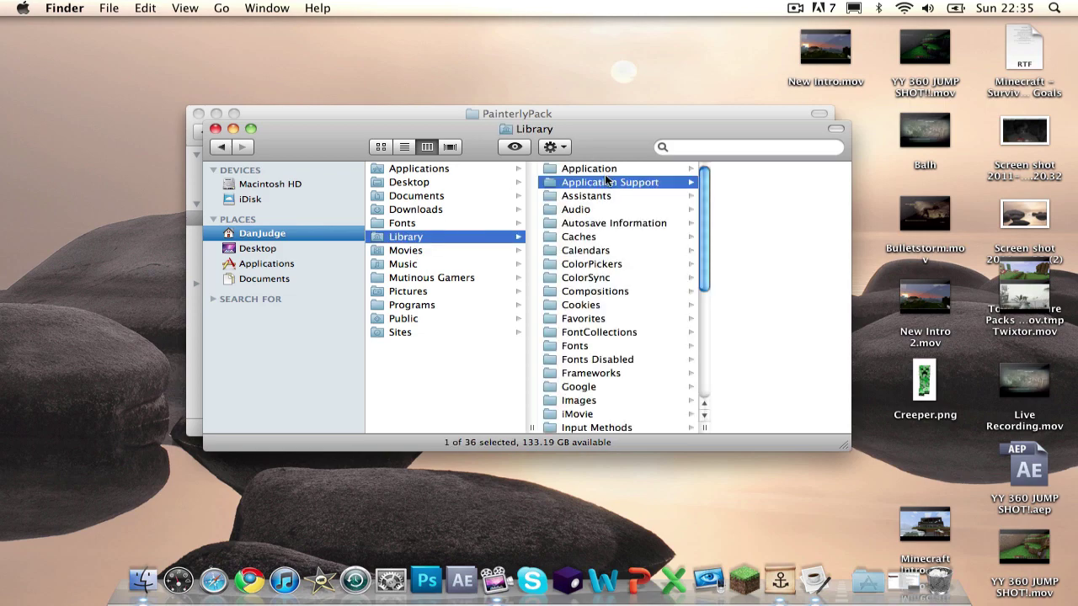
left_click(726, 387)
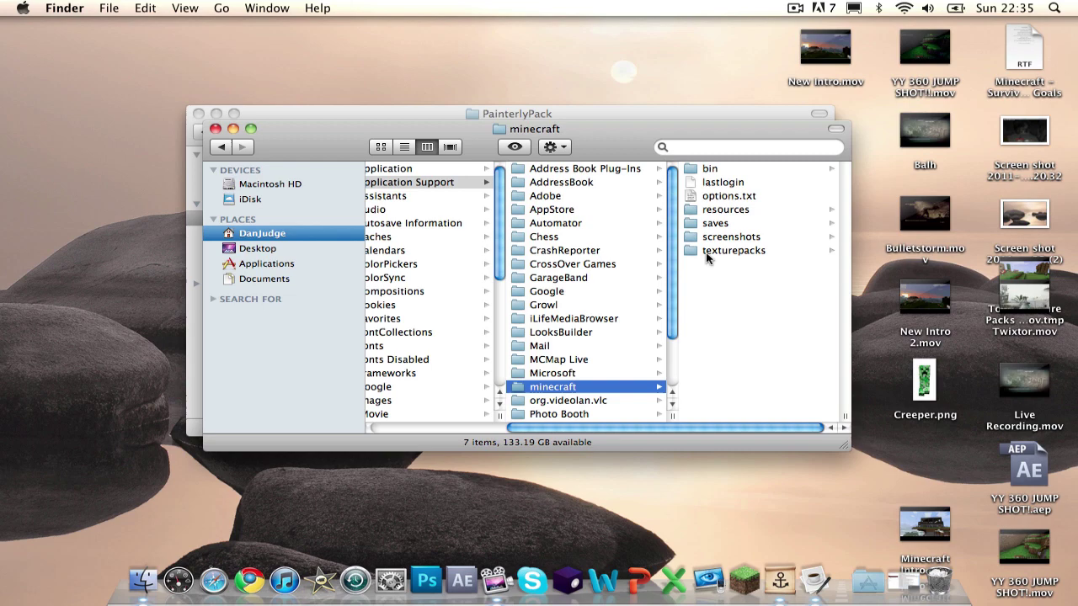
left_click(707, 253)
right_click(713, 193)
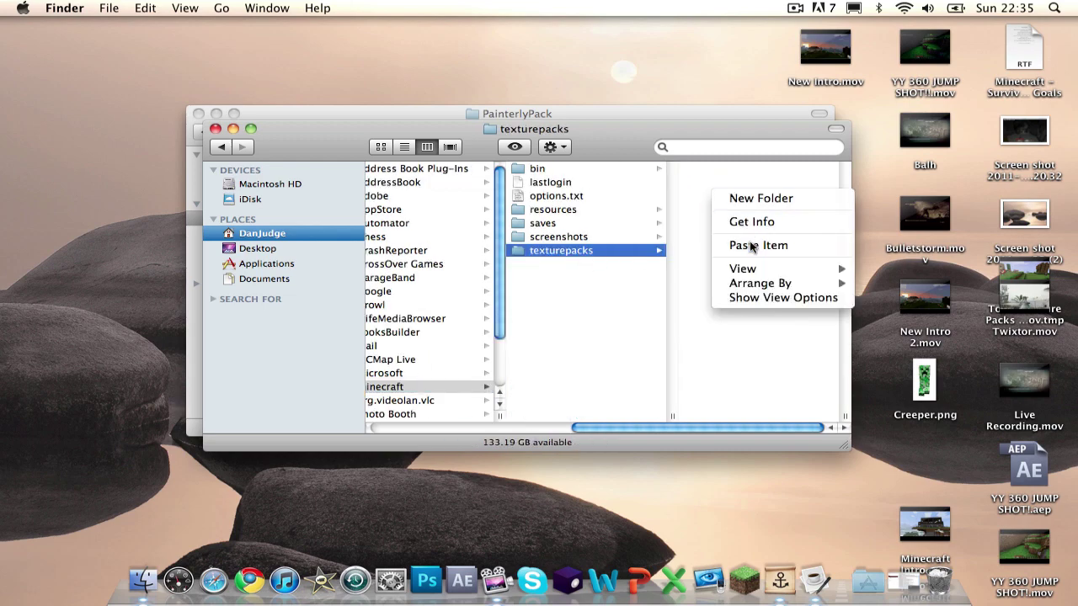
left_click(752, 246)
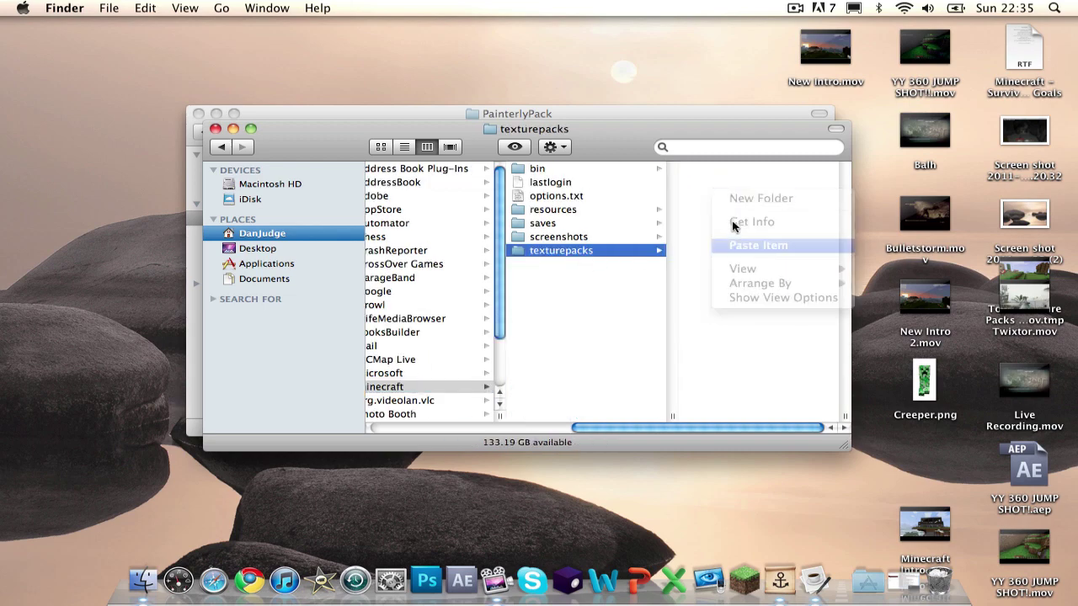
left_click(215, 128)
left_click(199, 114)
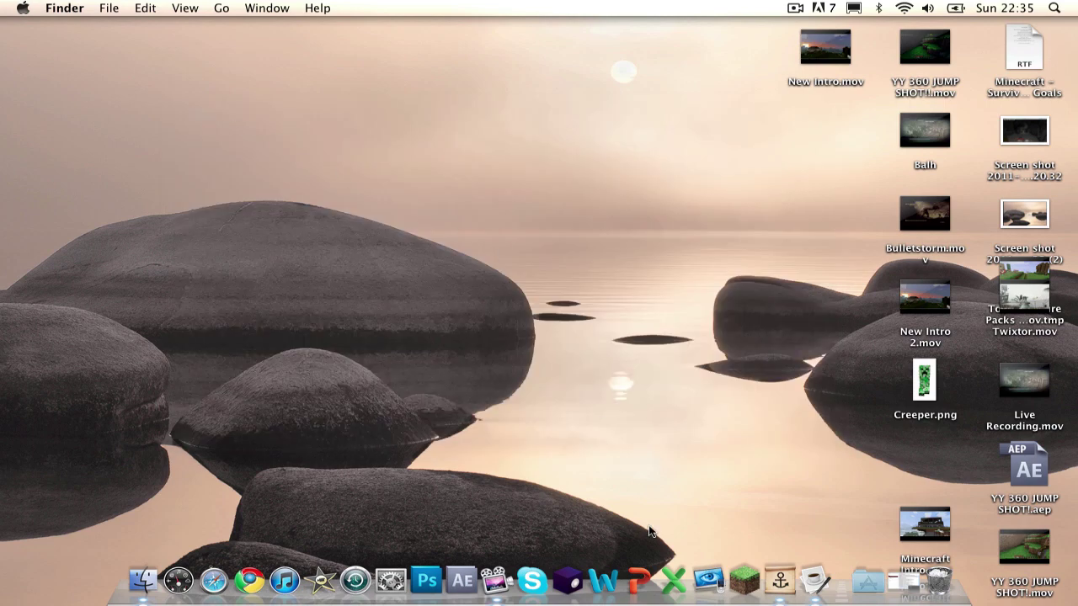
Log in to Minecraft with the remembered account and select PainterlyPack.zip as the texture pack.
left_click(739, 555)
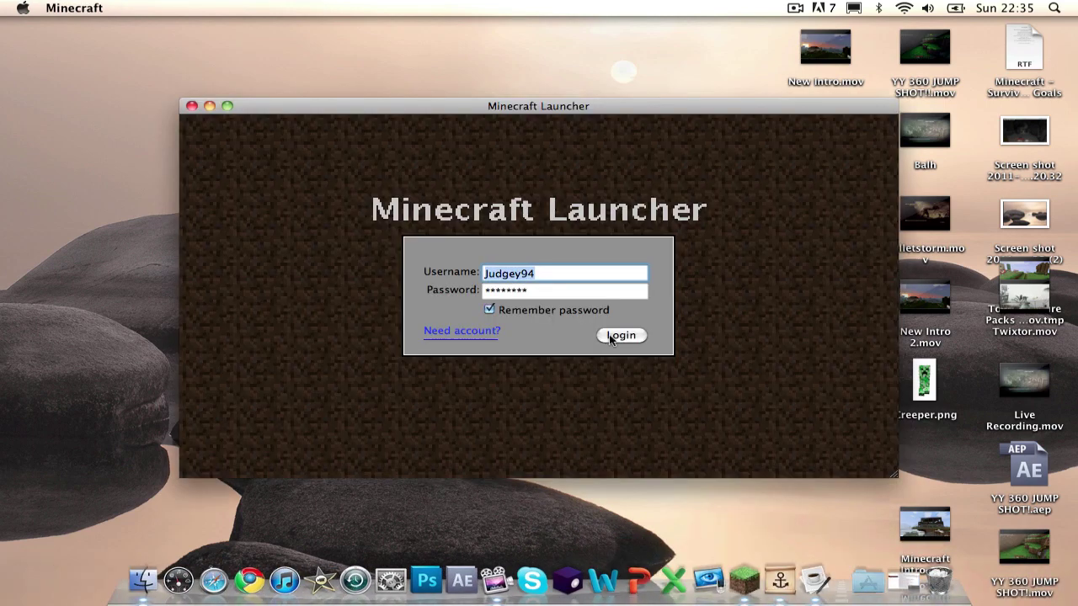
left_click(611, 336)
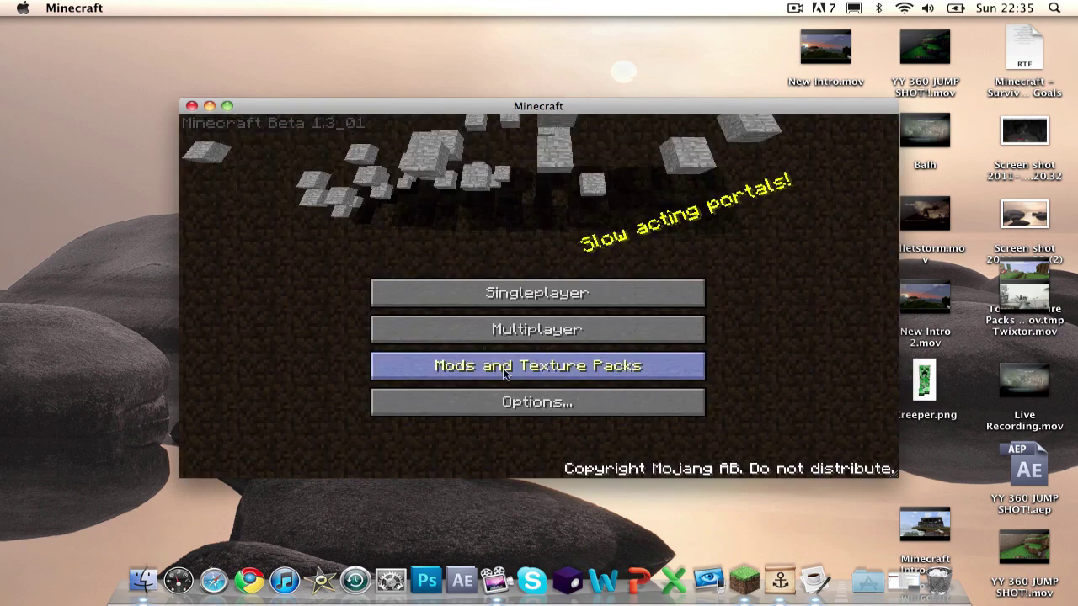
left_click(503, 368)
left_click(461, 292)
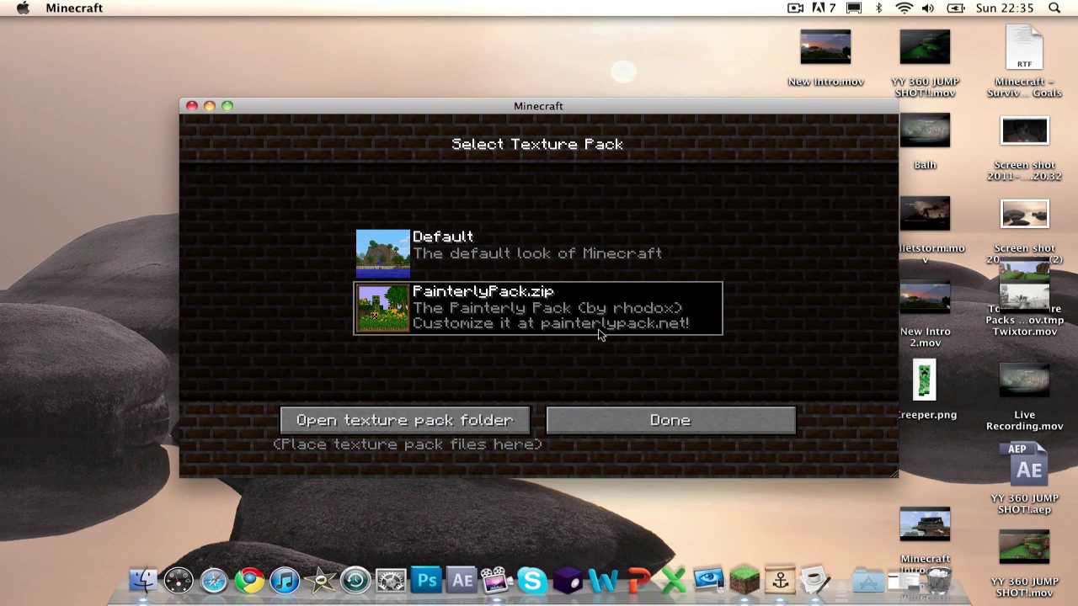
Switch to Finder and copy the Wildcraft zip from Mutinous Gamers > Games > Minecraft > Texture Packs > Wildcraft.
left_click(143, 569)
left_click(396, 264)
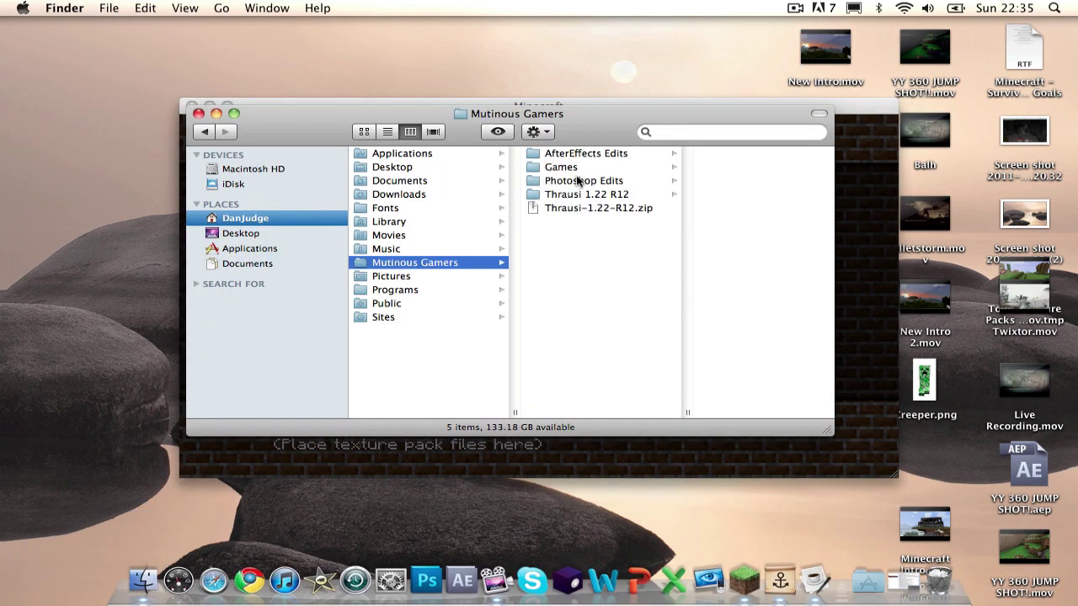
left_click(579, 168)
left_click(709, 168)
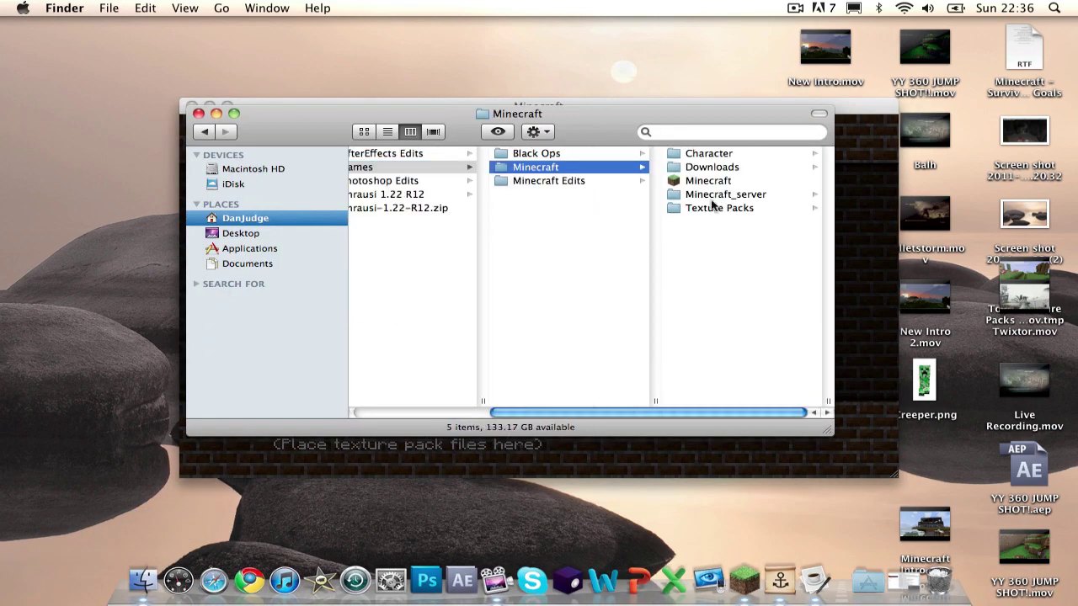
left_click(711, 208)
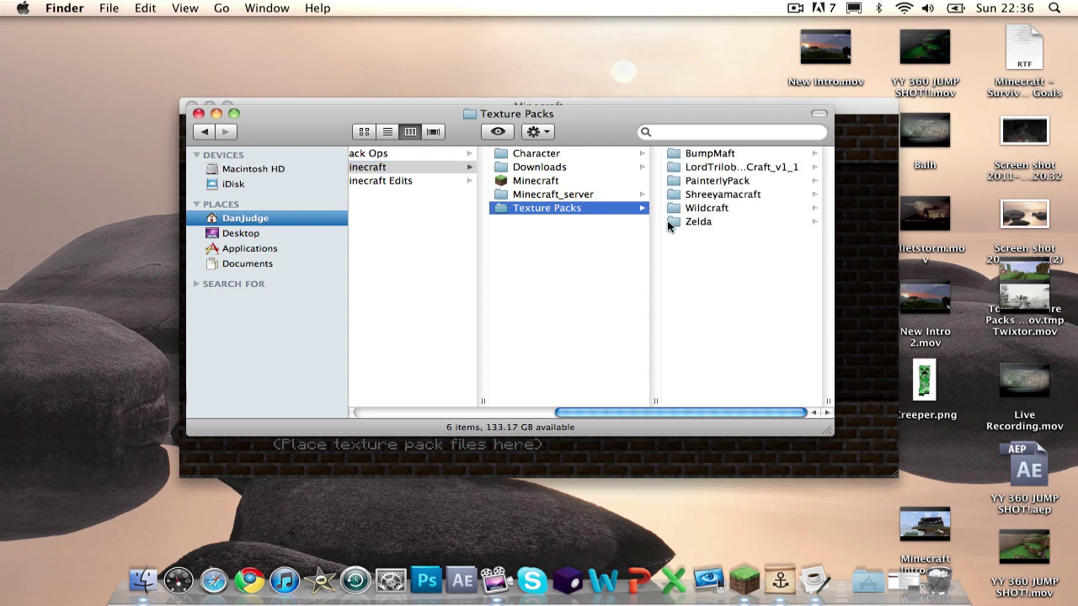
left_click(670, 221)
left_click(562, 208)
left_click(718, 153)
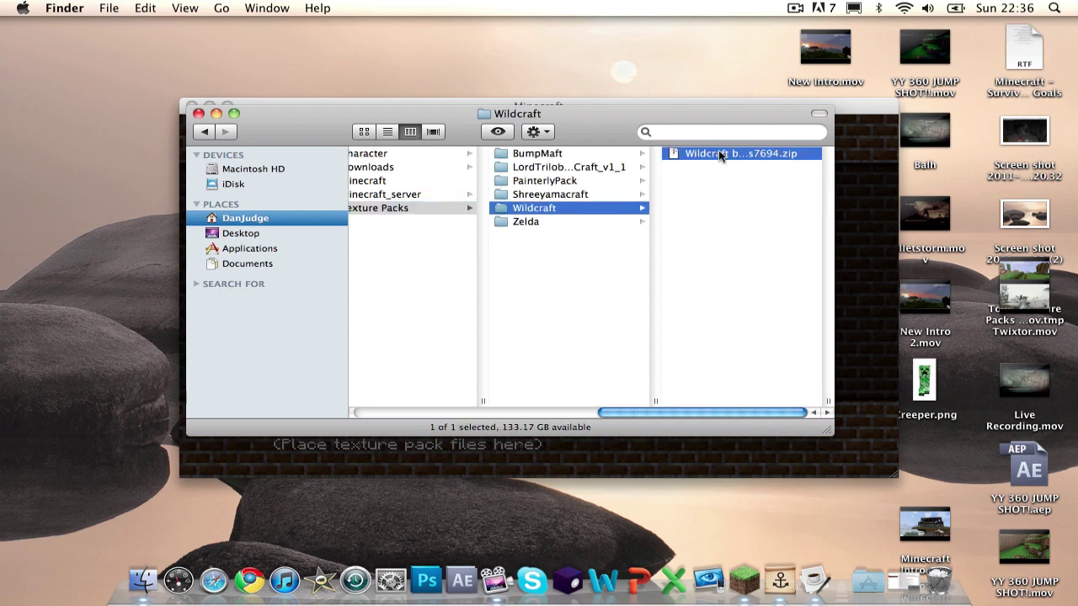
Paste the Wildcraft zip into Library/Application Support/minecraft/texturepacks in the home folder and close the Finder window.
left_click(245, 219)
left_click(376, 223)
left_click(590, 171)
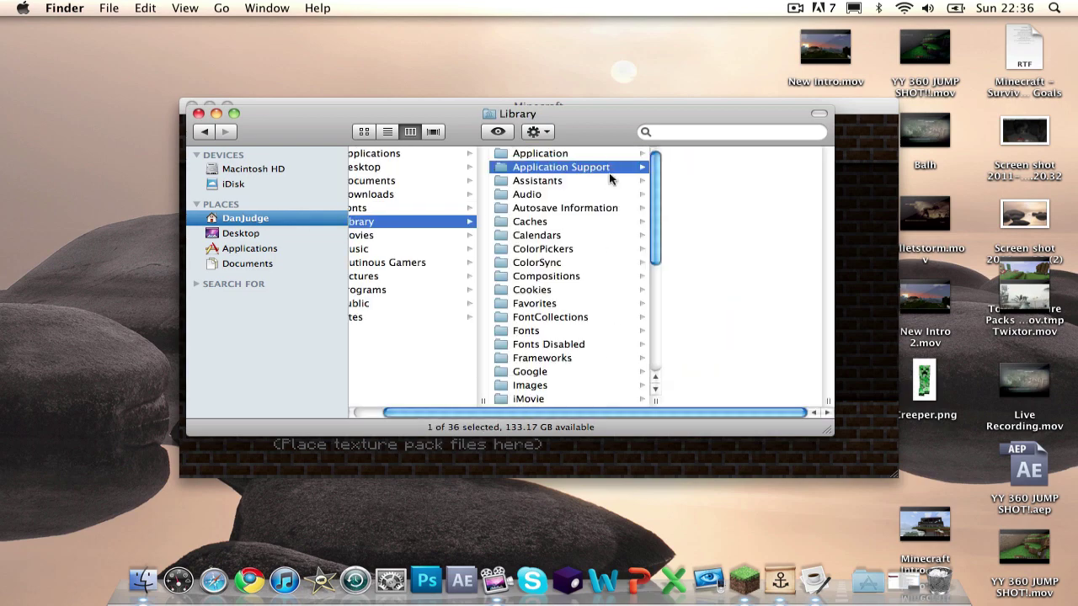
left_click(722, 371)
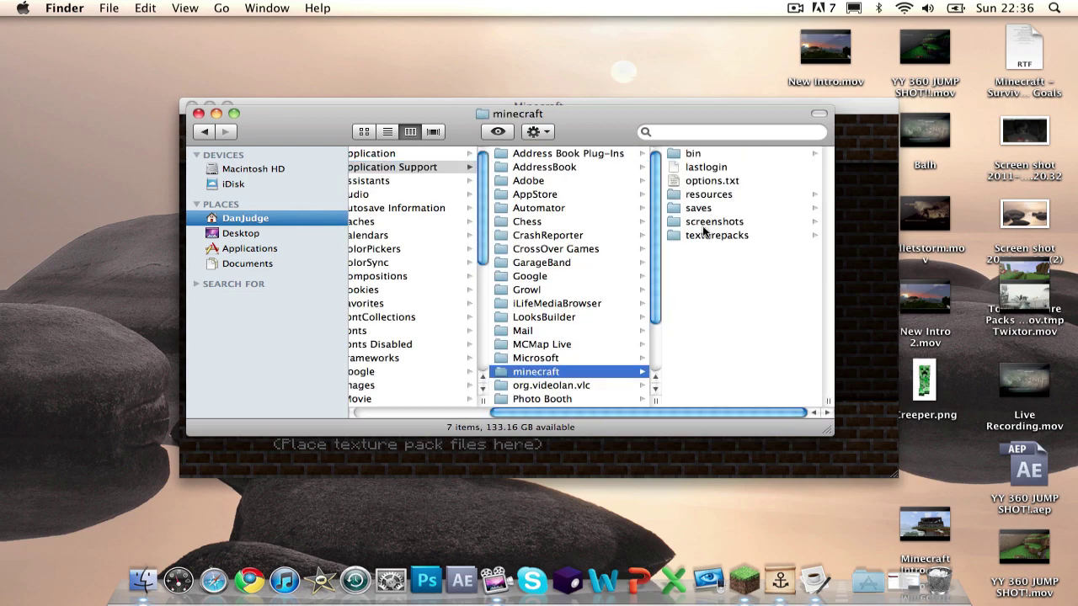
left_click(699, 236)
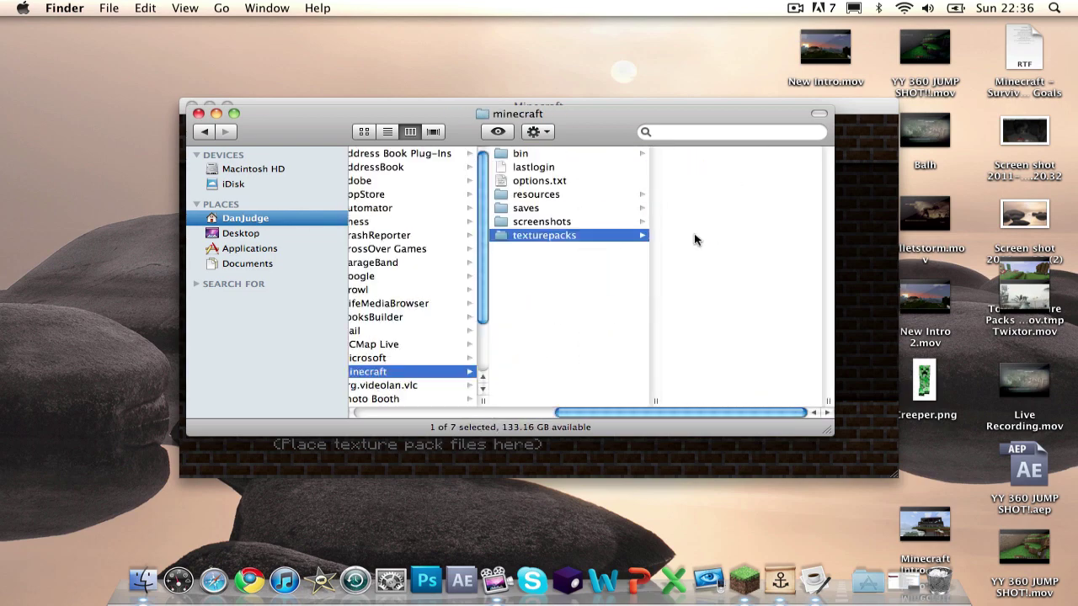
left_click(198, 113)
Apply the Wildcraft by Samus7694.zip texture pack in Minecraft and play the Adventure Series singleplayer world.
left_click(502, 337)
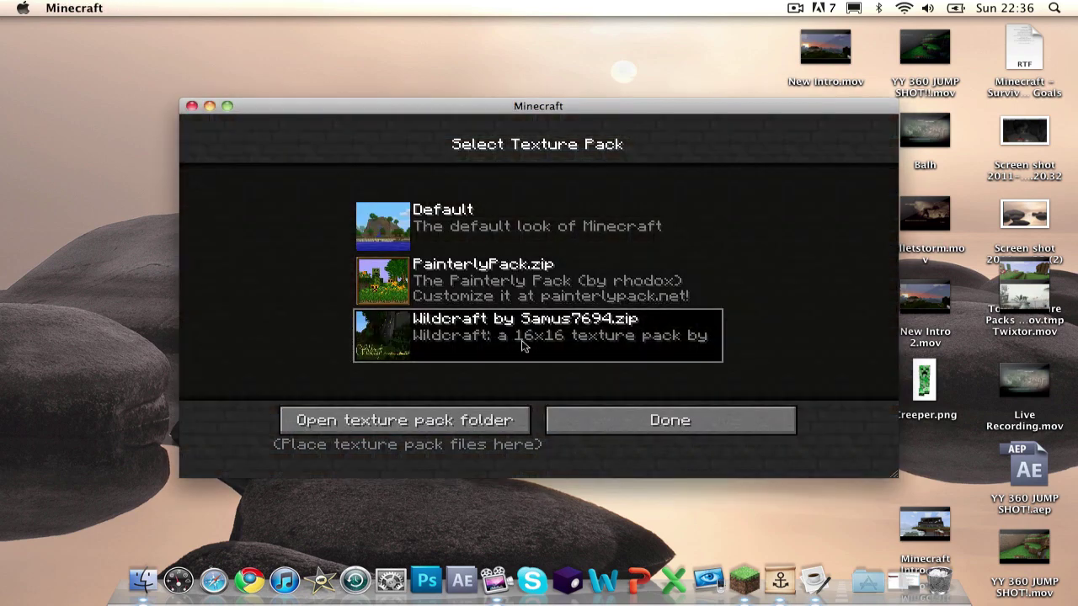
left_click(560, 417)
left_click(543, 289)
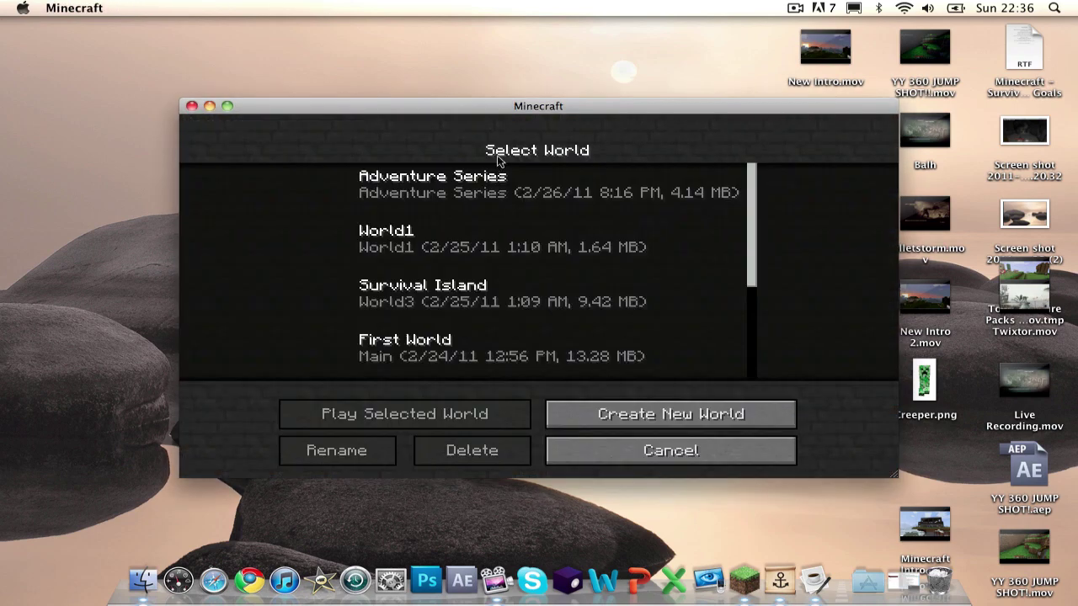
left_click(452, 196)
left_click(308, 415)
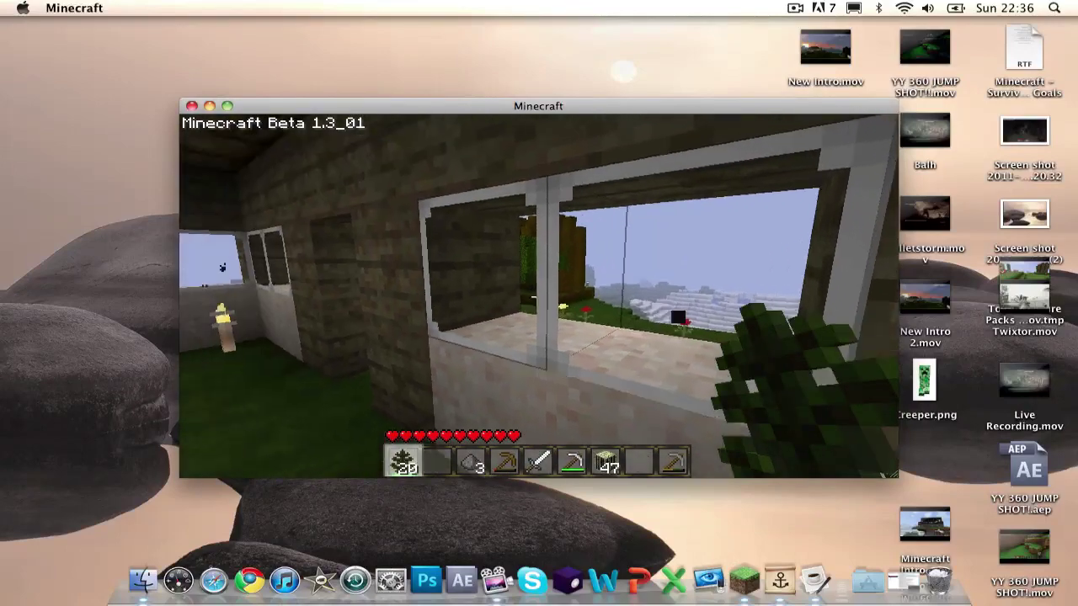
Leave the world to the title screen and set the texture pack to PainterlyPack.zip.
key("Escape")
left_click(538, 294)
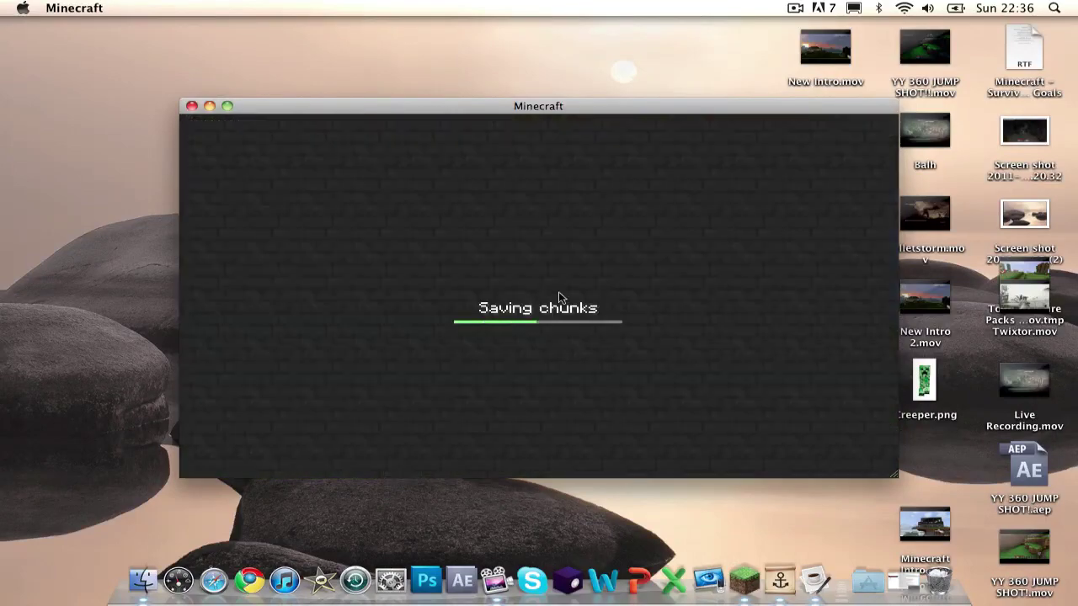
left_click(524, 370)
left_click(517, 283)
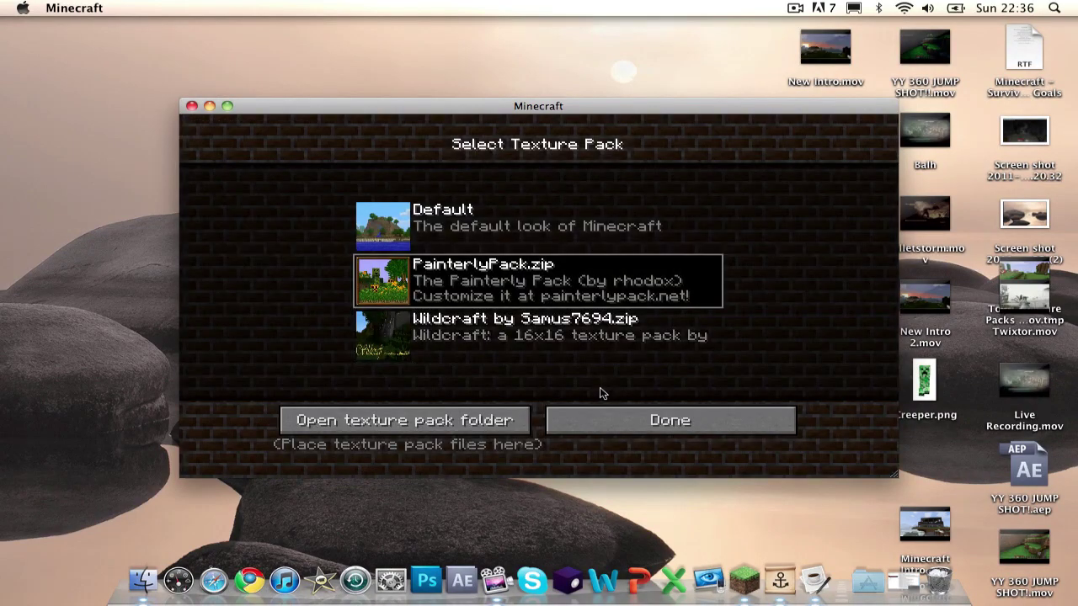
left_click(606, 420)
Play the Adventure Series world again and walk through the house and out of its door.
left_click(480, 291)
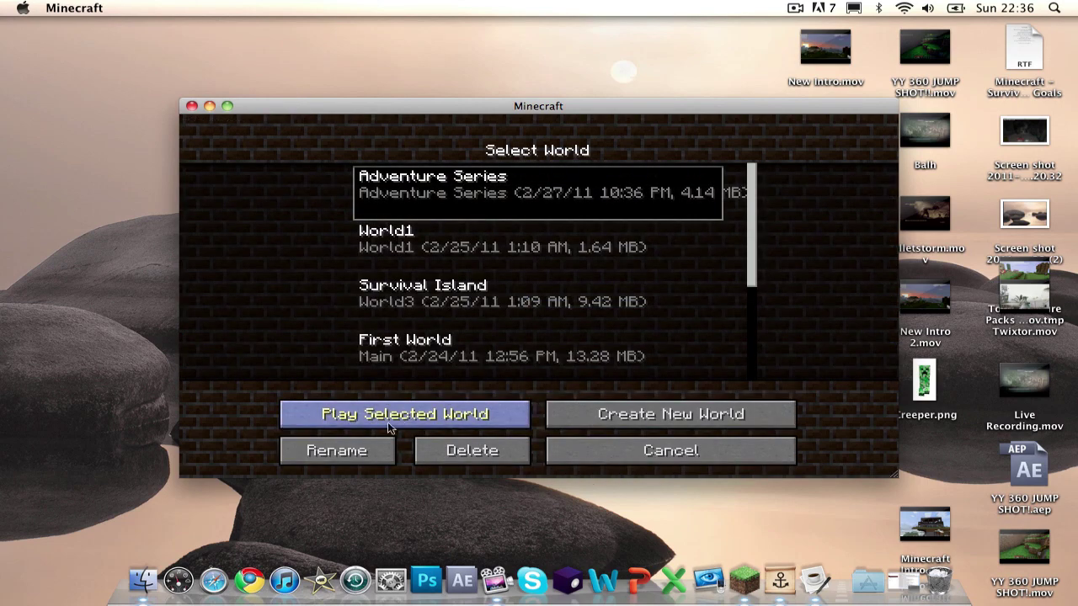
left_click(425, 414)
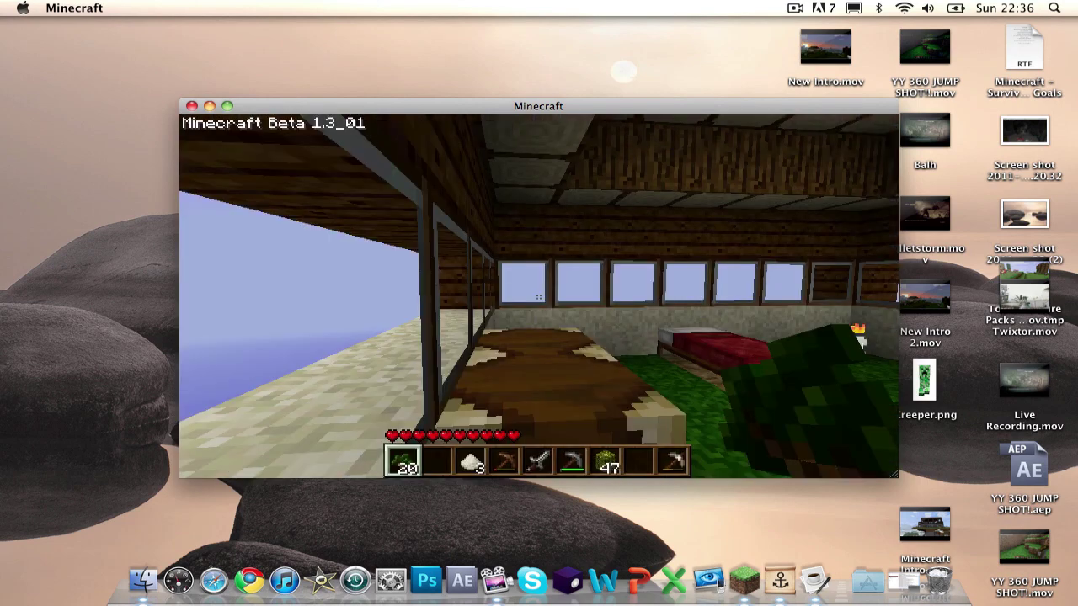
key("w")
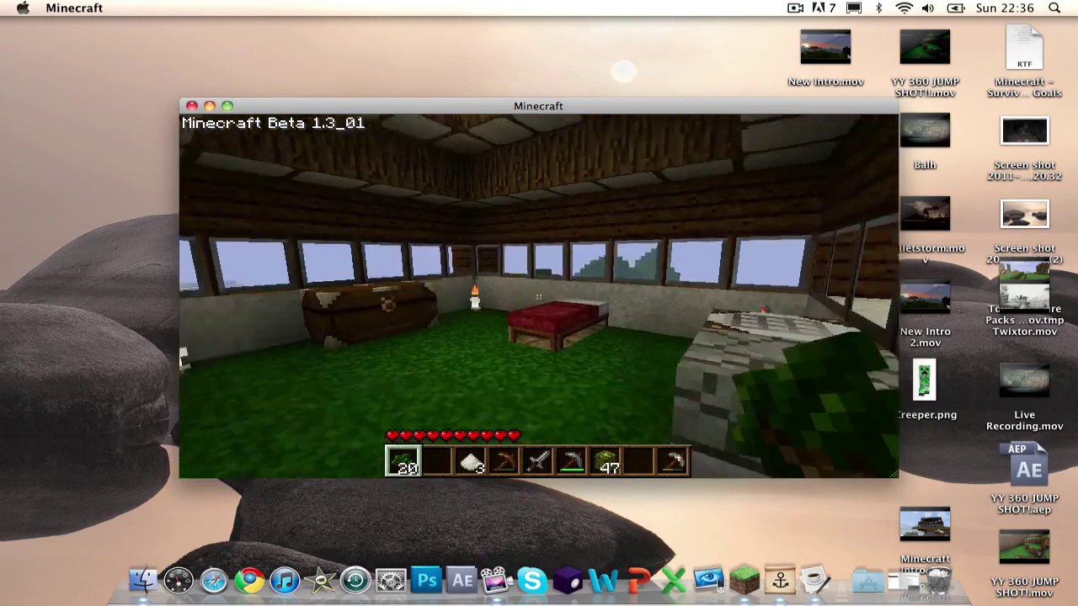
right_click(539, 296)
key("w")
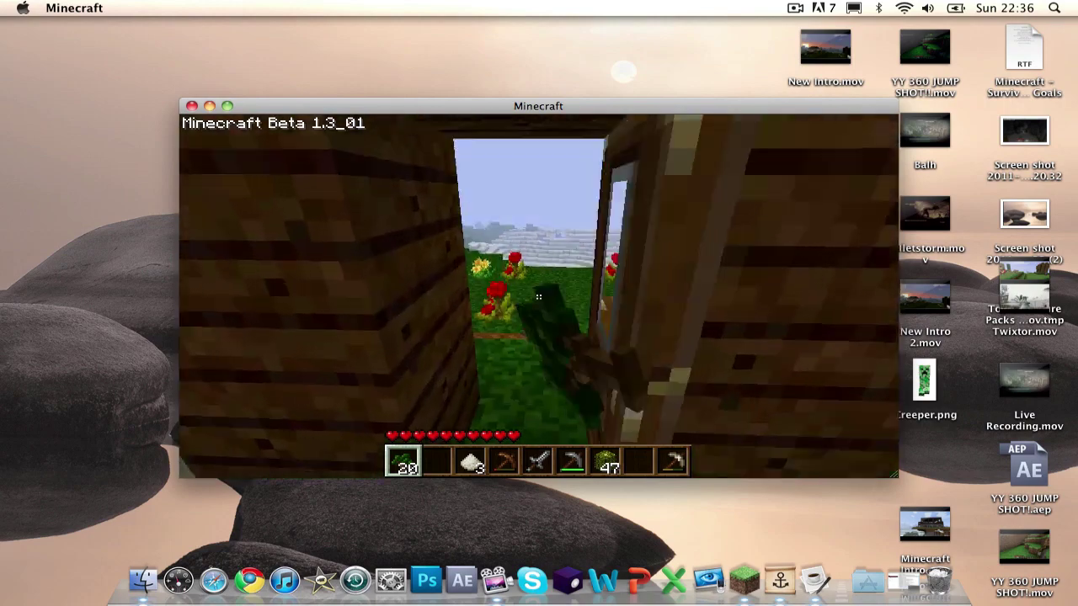
Walk from the house across the grassy hill to the raised platform with tall pillars and torches.
key("w")
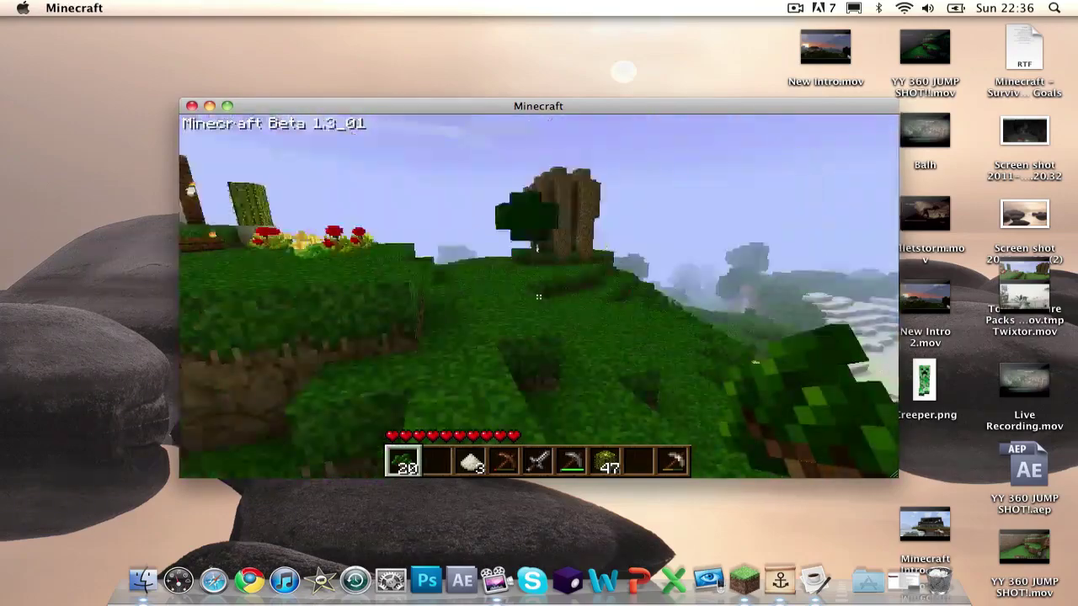
key("w")
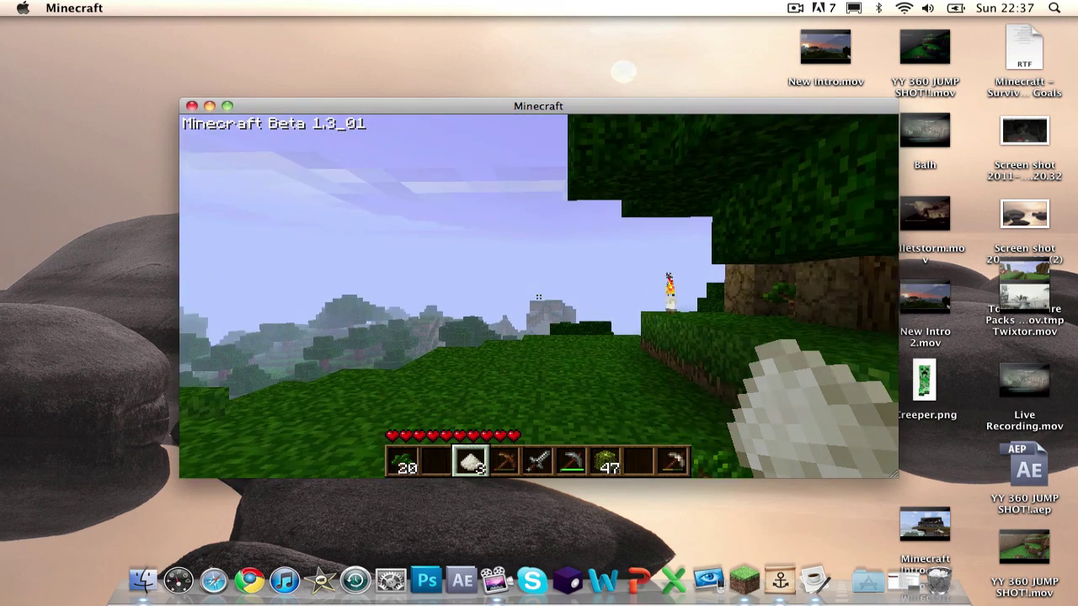
key("w")
scroll(539, 296, "down", 2)
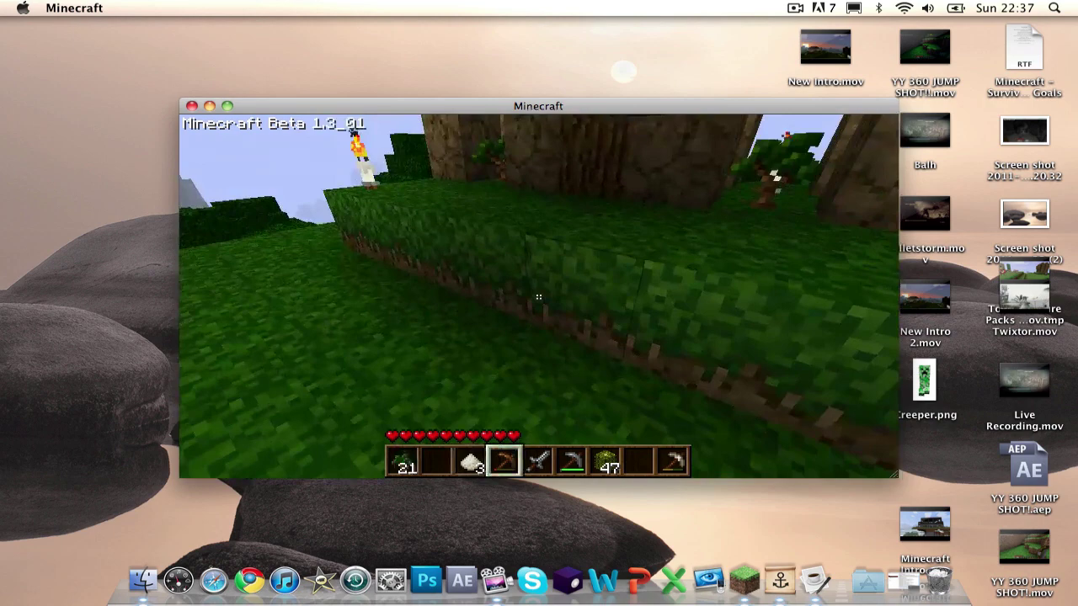
scroll(539, 296, "down", 1)
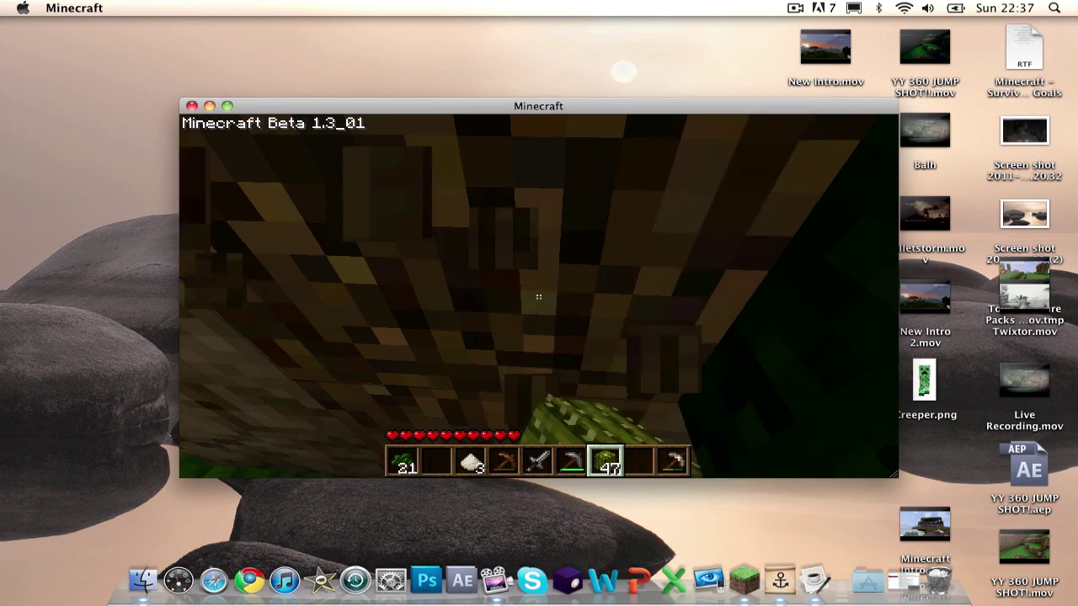
Dig at the blocks of the pillar structure, going in between its walls under the leaves.
left_click_drag(538, 296, 539, 297)
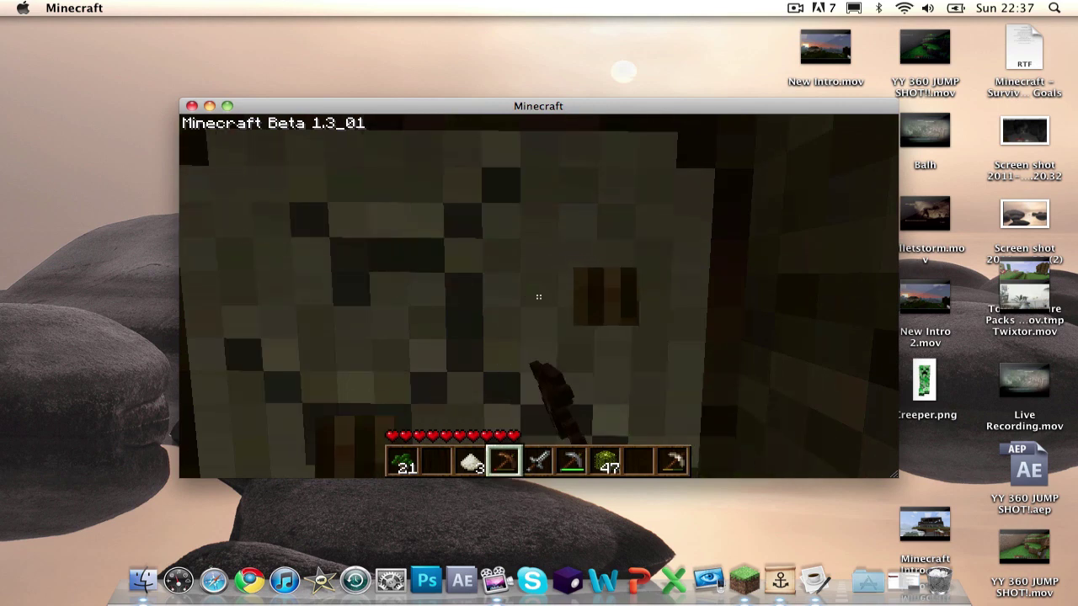
key("1")
left_click_drag(539, 296, 539, 297)
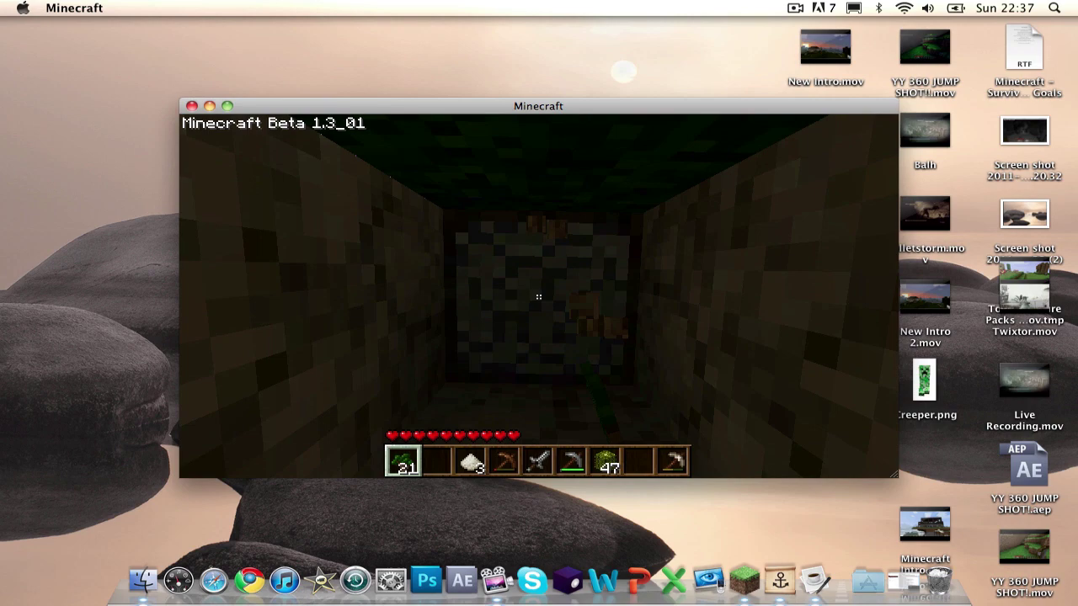
Place a sapling on the ground among the pillars and back away until the whole structure is in view.
key("w")
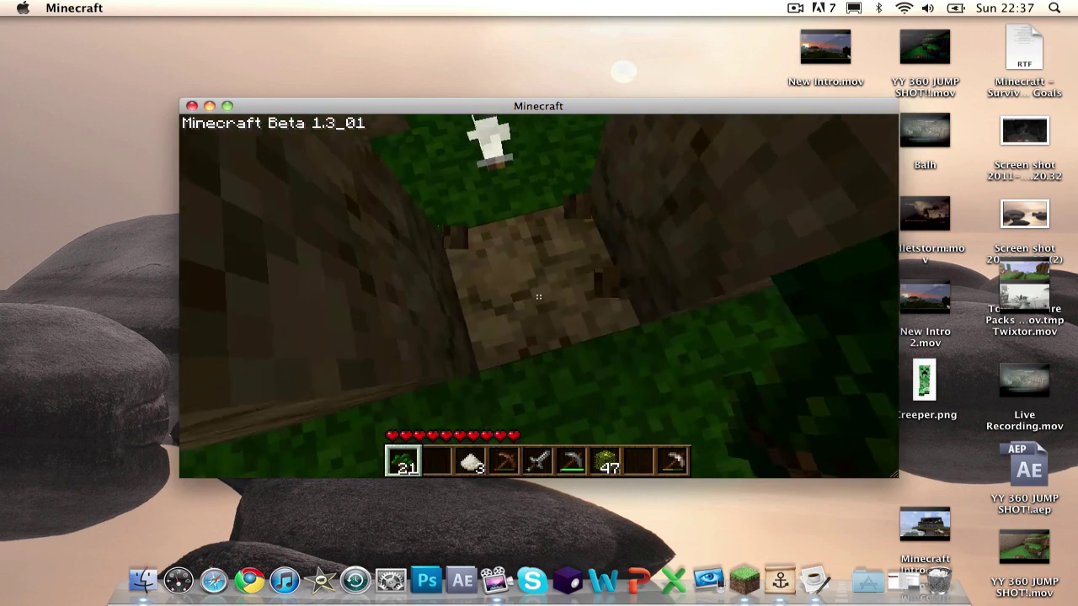
right_click(539, 296)
key("w")
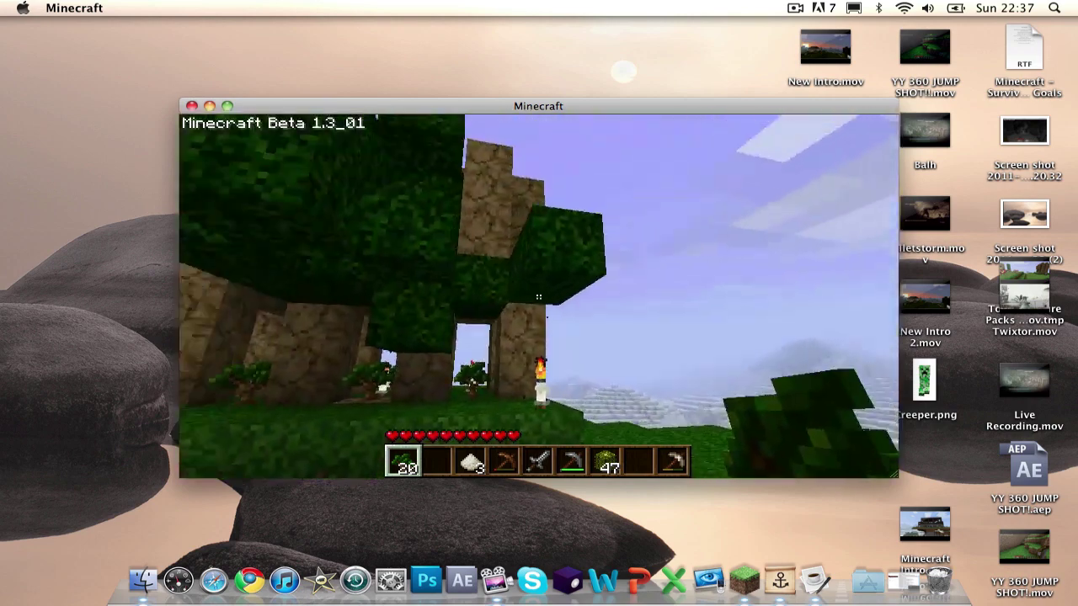
key("s")
key("s")
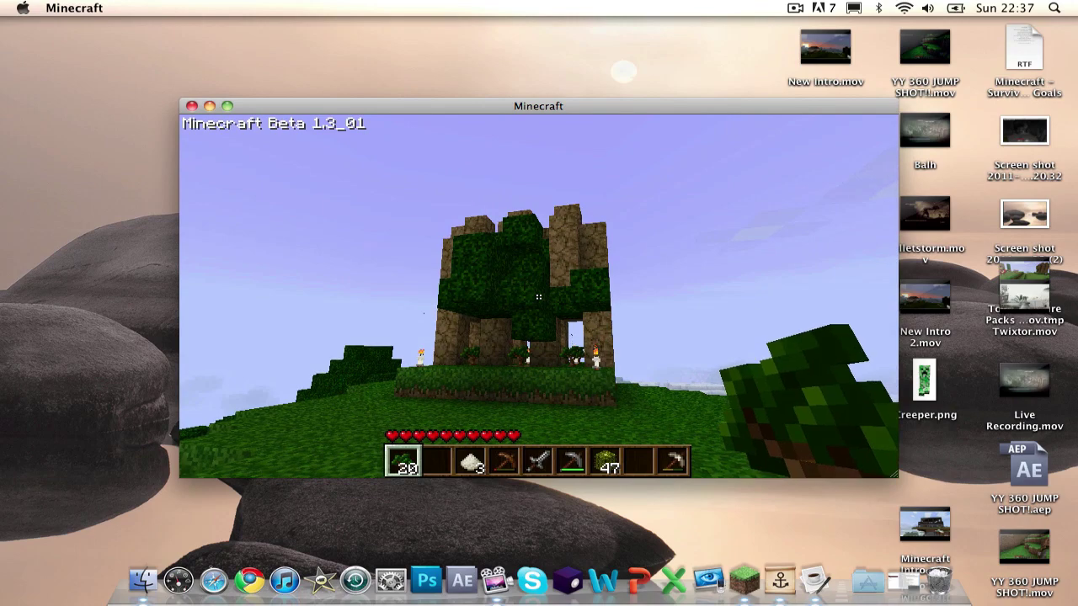